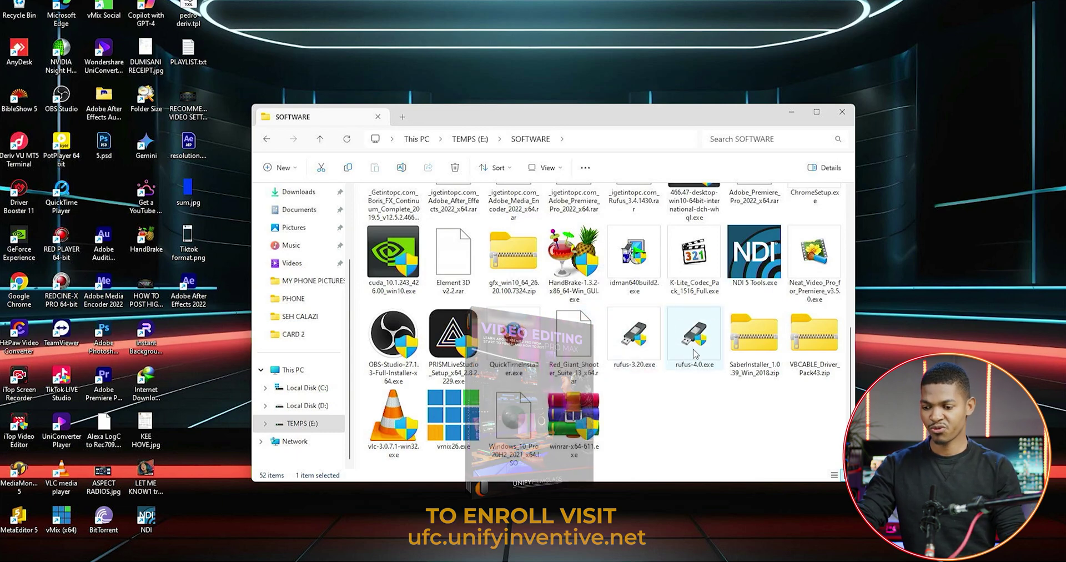
Scroll the SOFTWARE folder and select Neat_Video_Pro_for_Premiere_v3.5.0.exe
{"action": "scroll", "coordinate": [698, 371], "scroll_direction": "up", "scroll_amount": 2}
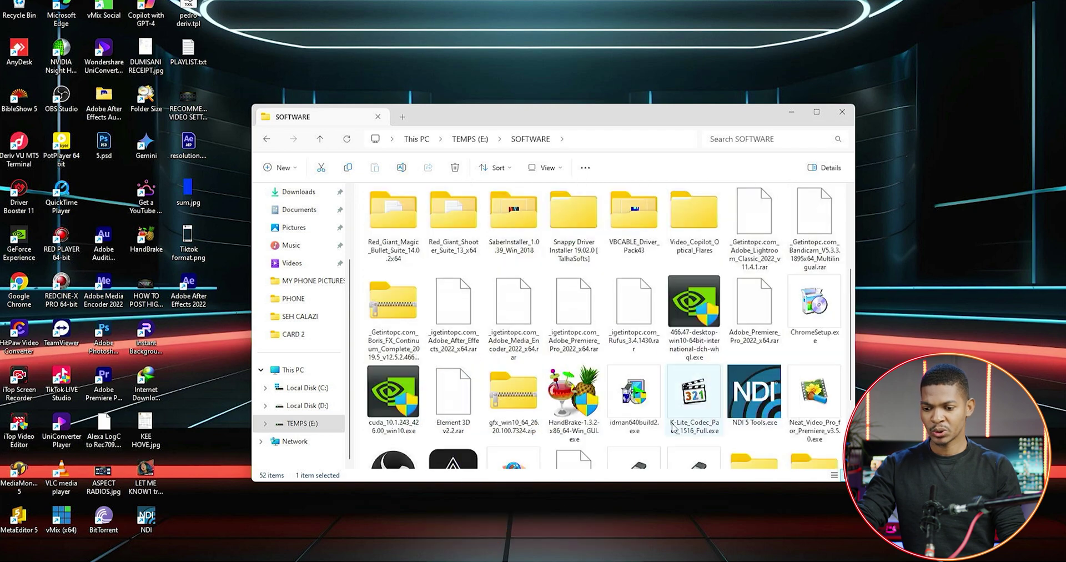
{"action": "left_click", "coordinate": [820, 401]}
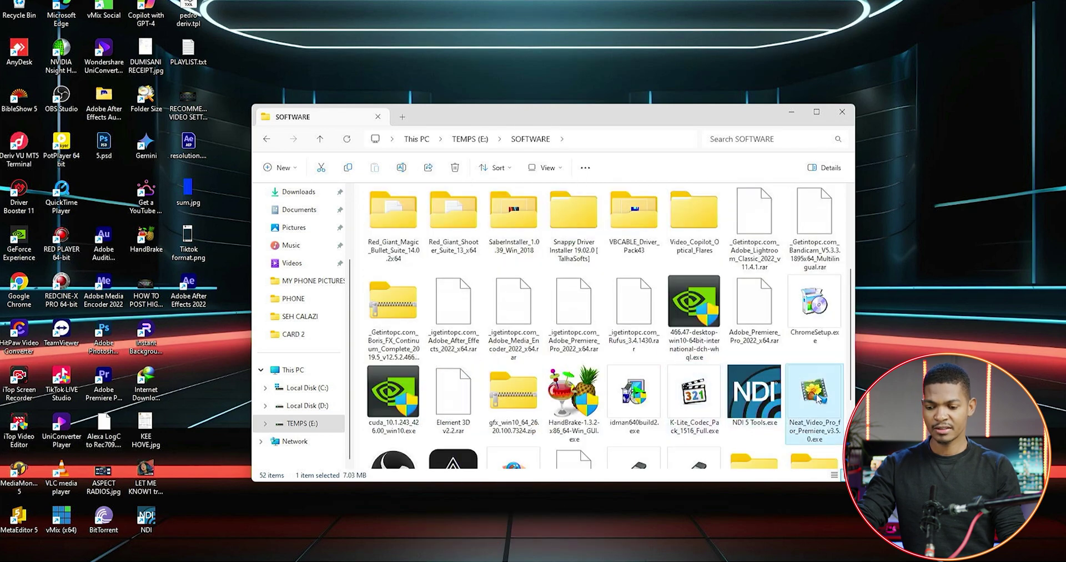
Run the Neat Video Pro v3.5.0 installer, accept its license, abort at the access-denied error and close the folder
{"action": "double_click", "coordinate": [814, 391]}
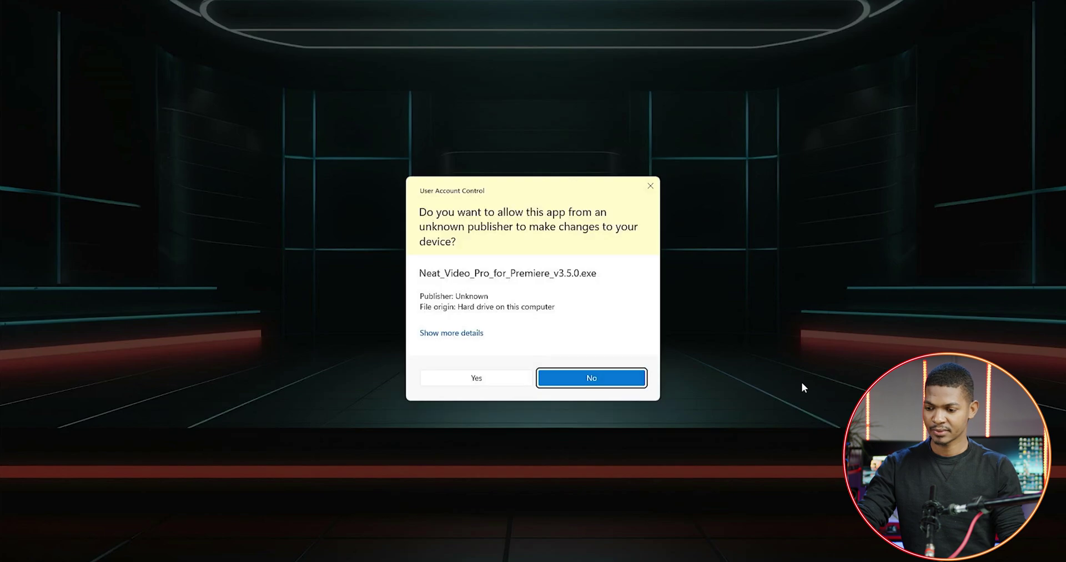
{"action": "left_click", "coordinate": [480, 380]}
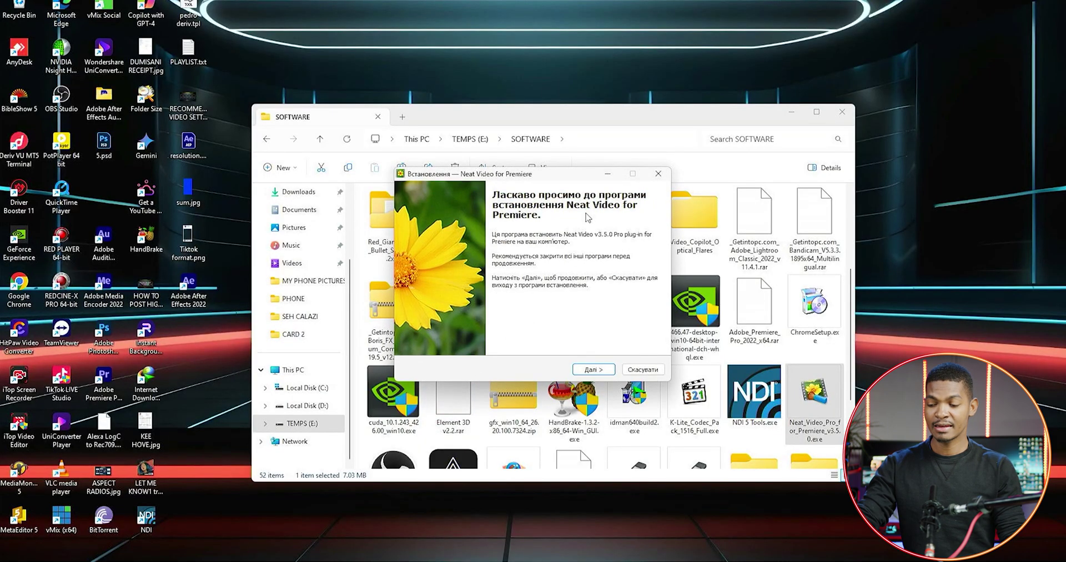
{"action": "left_click", "coordinate": [594, 370]}
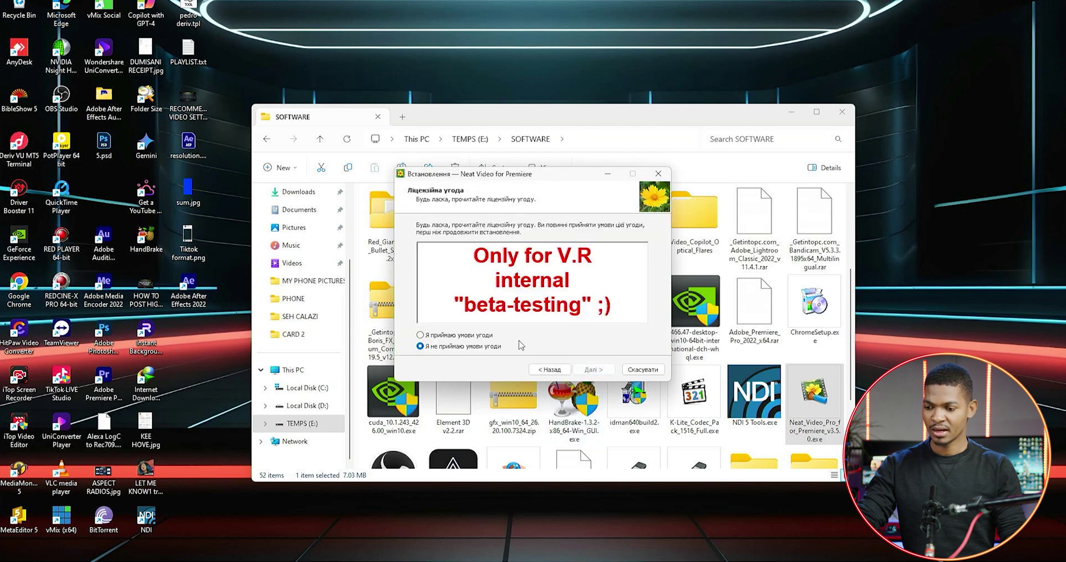
{"action": "left_click", "coordinate": [451, 336]}
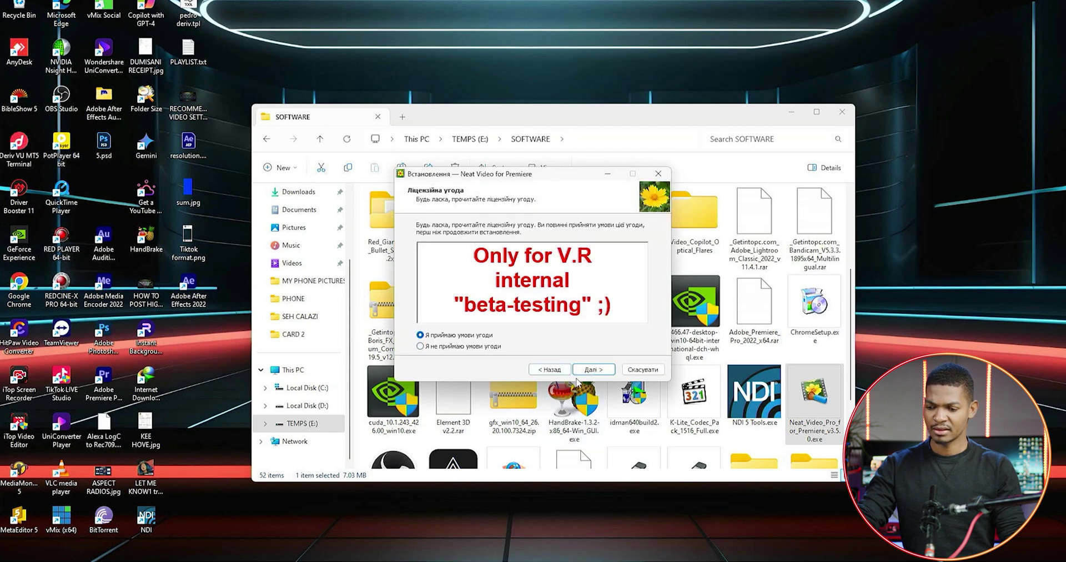
{"action": "left_click", "coordinate": [592, 371]}
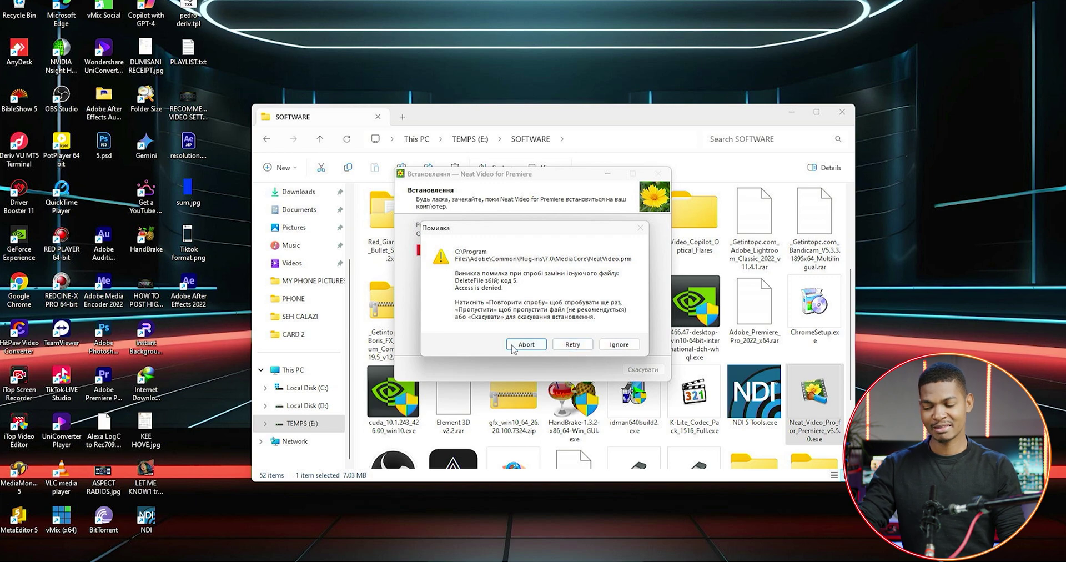
{"action": "left_click", "coordinate": [526, 345]}
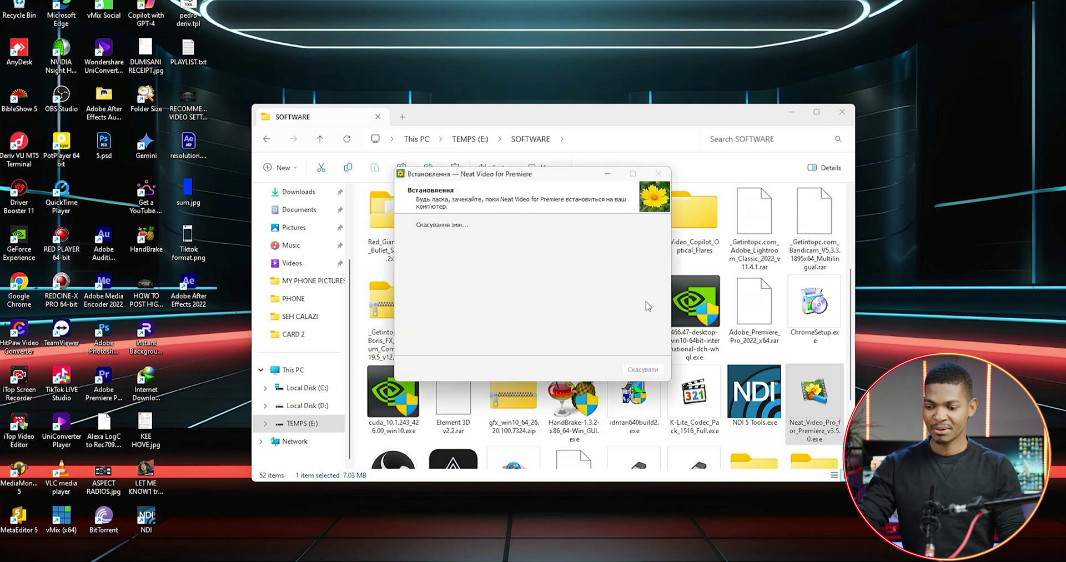
{"action": "left_click", "coordinate": [843, 114]}
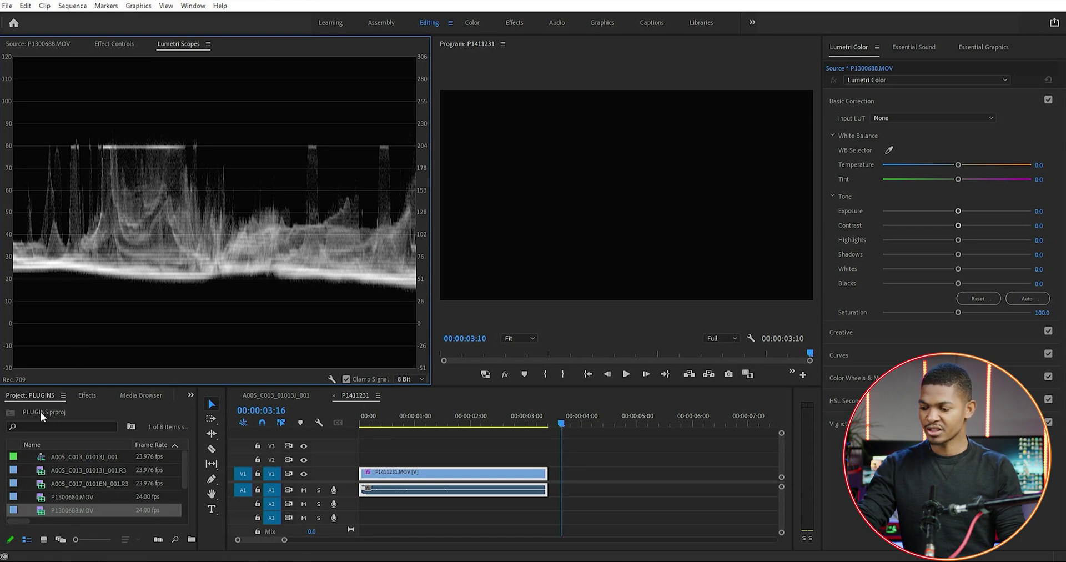
Preview P1300688.MOV, build a new sequence from it, and park the playhead at 00:00:01:19
{"action": "double_click", "coordinate": [40, 516]}
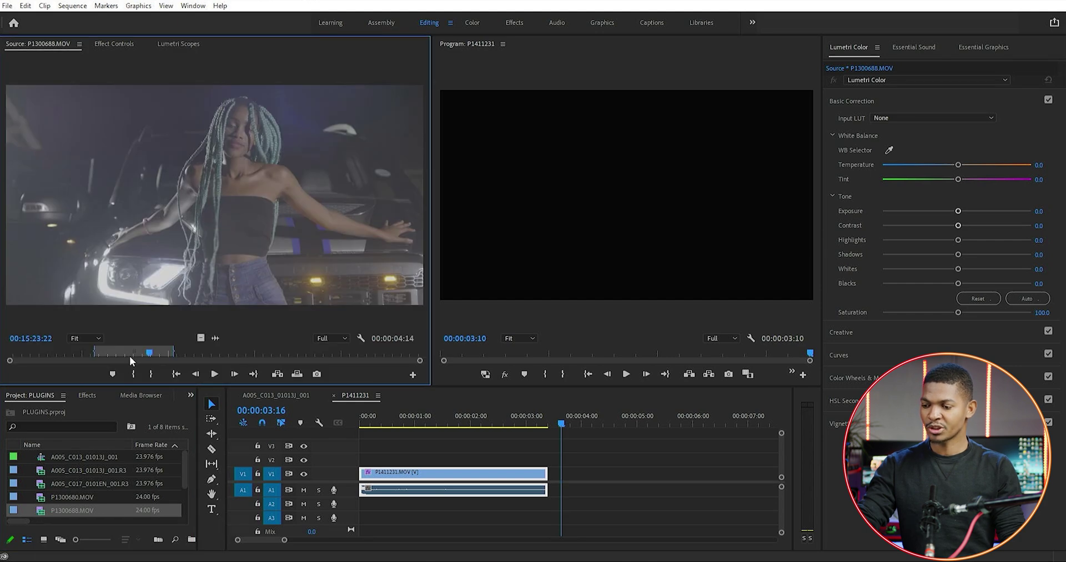
{"action": "mouse_move", "coordinate": [135, 353]}
{"action": "left_mouse_down"}
{"action": "mouse_move", "coordinate": [121, 350]}
{"action": "mouse_move", "coordinate": [172, 355]}
{"action": "mouse_move", "coordinate": [141, 355]}
{"action": "left_mouse_up"}
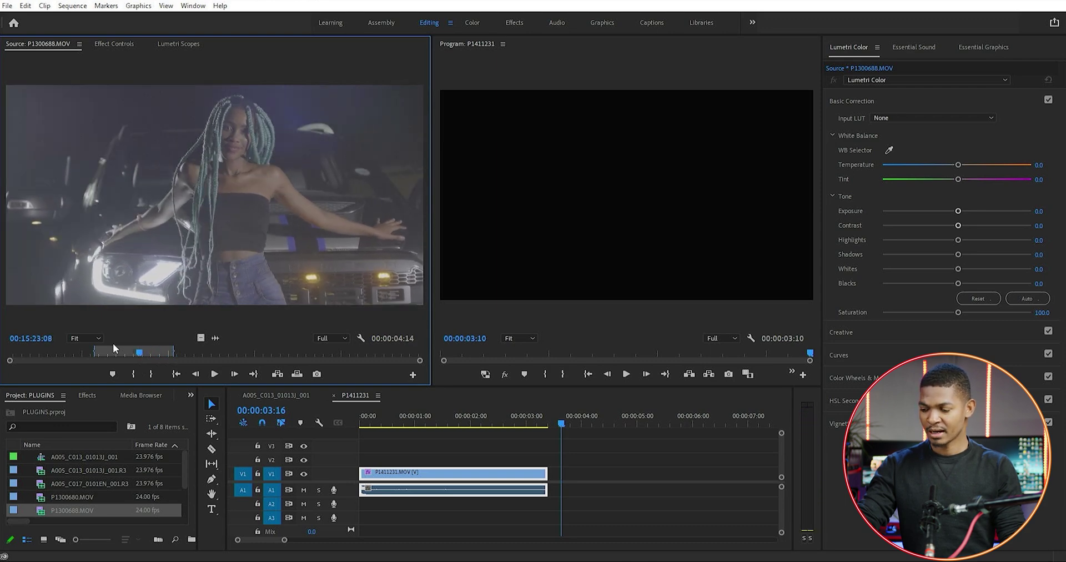
{"action": "right_click", "coordinate": [83, 509]}
{"action": "left_click", "coordinate": [164, 297]}
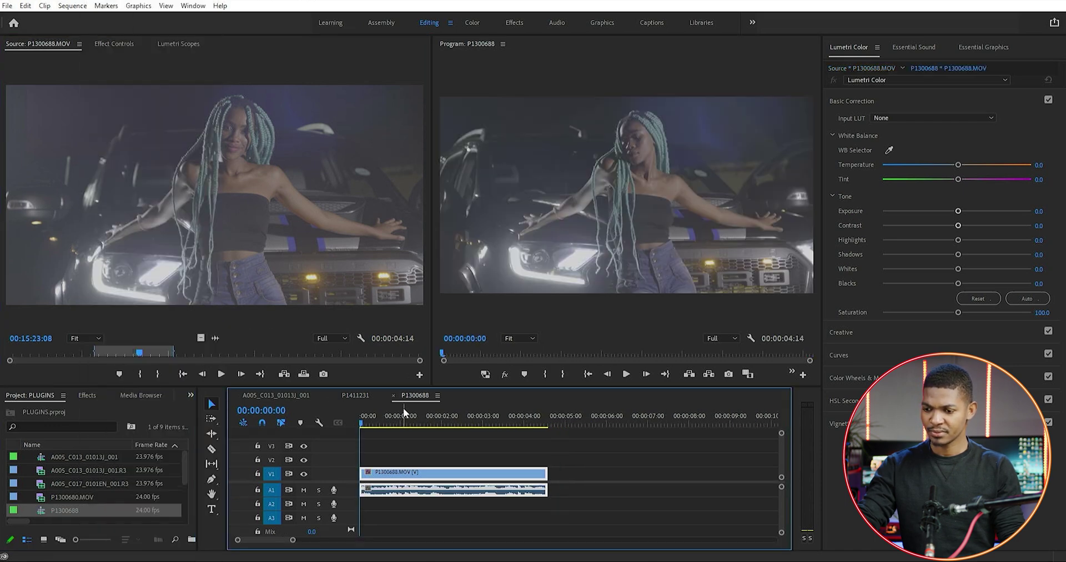
{"action": "left_click_drag", "start_coordinate": [403, 407], "coordinate": [436, 422]}
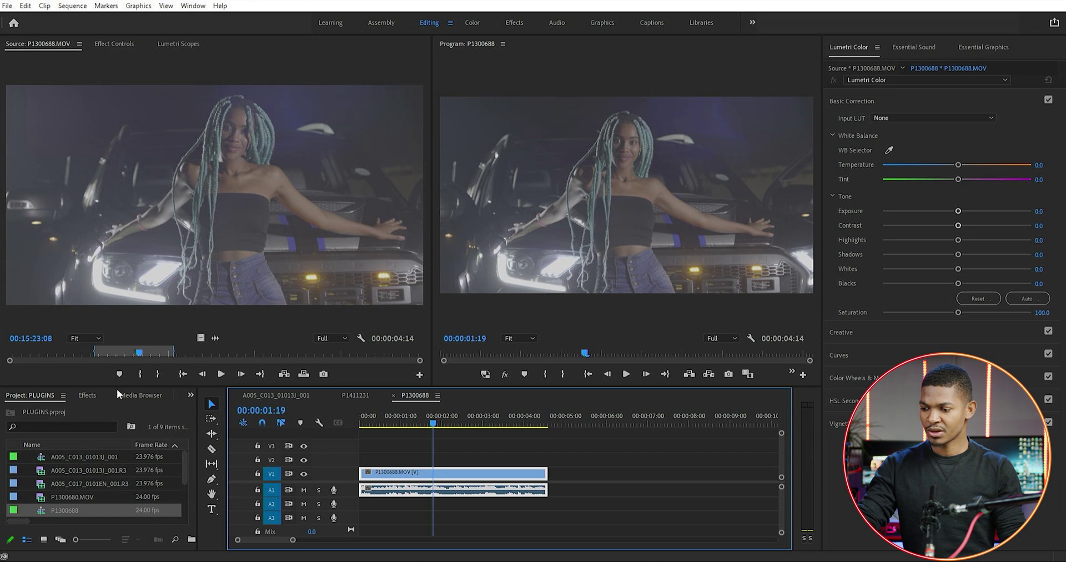
Search 'COLORI', drop Colorista IV onto the V1 clip, and view it in Effect Controls
{"action": "left_click", "coordinate": [89, 395]}
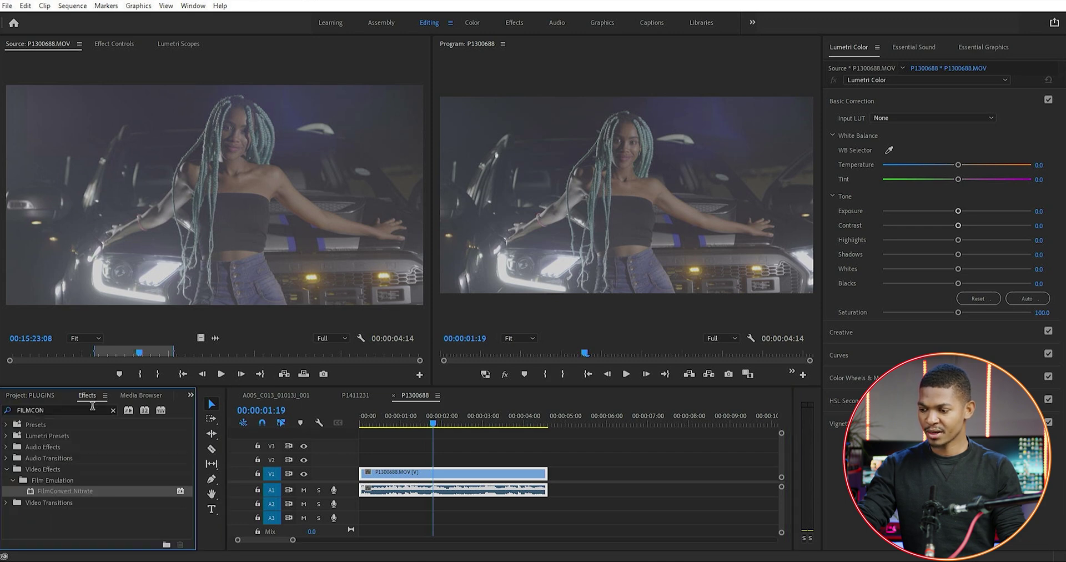
{"action": "left_click", "coordinate": [34, 409]}
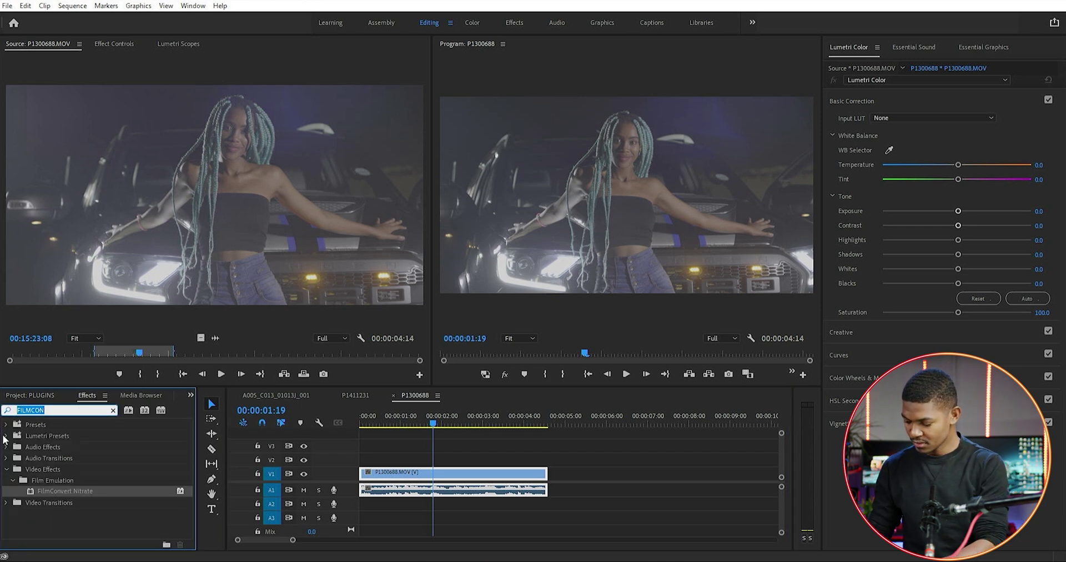
{"action": "type", "text": "COLOR"}
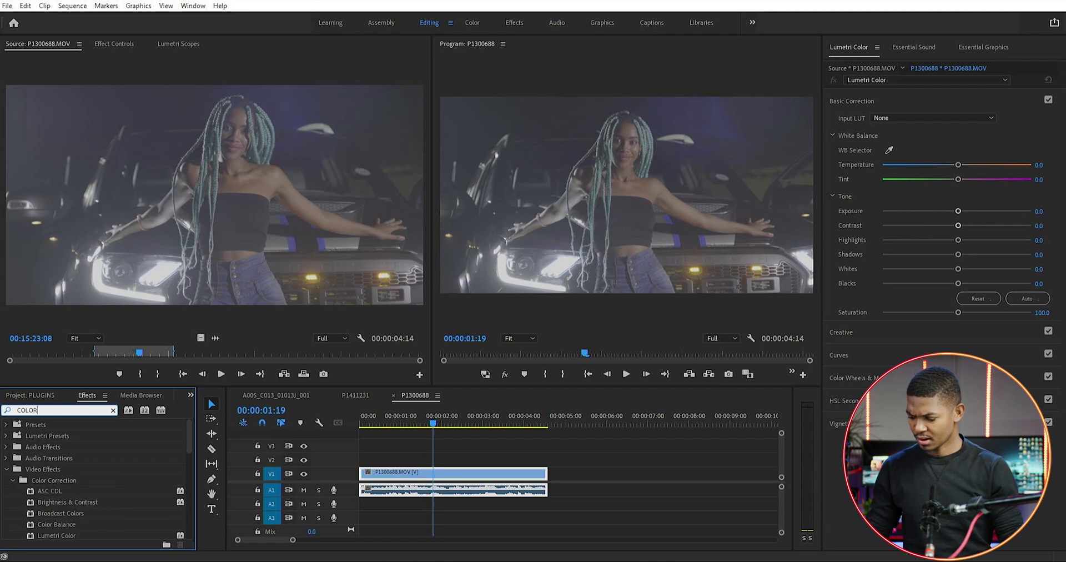
{"action": "type", "text": "I"}
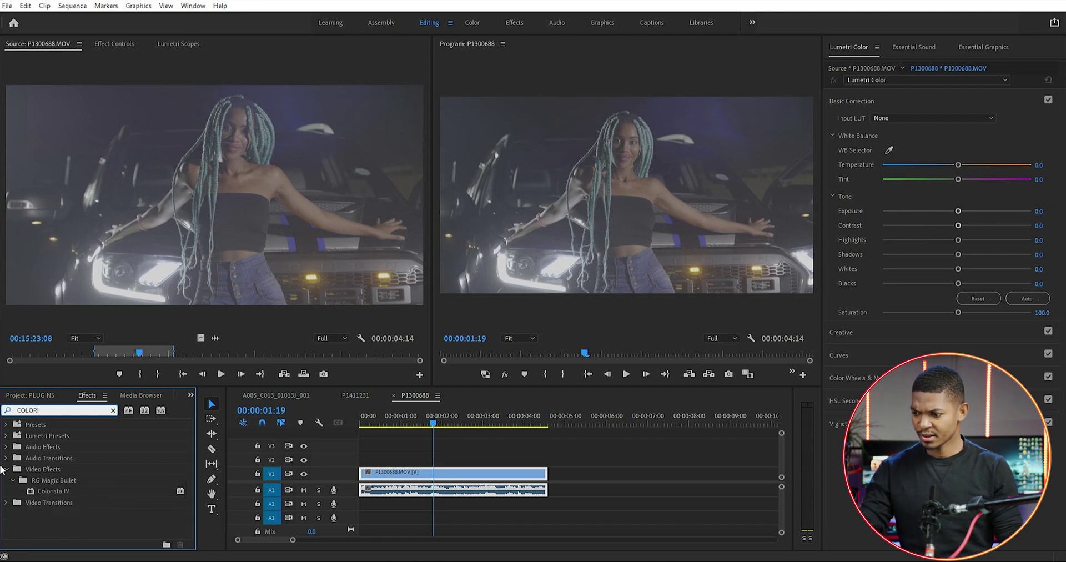
{"action": "left_click_drag", "start_coordinate": [53, 491], "coordinate": [470, 479]}
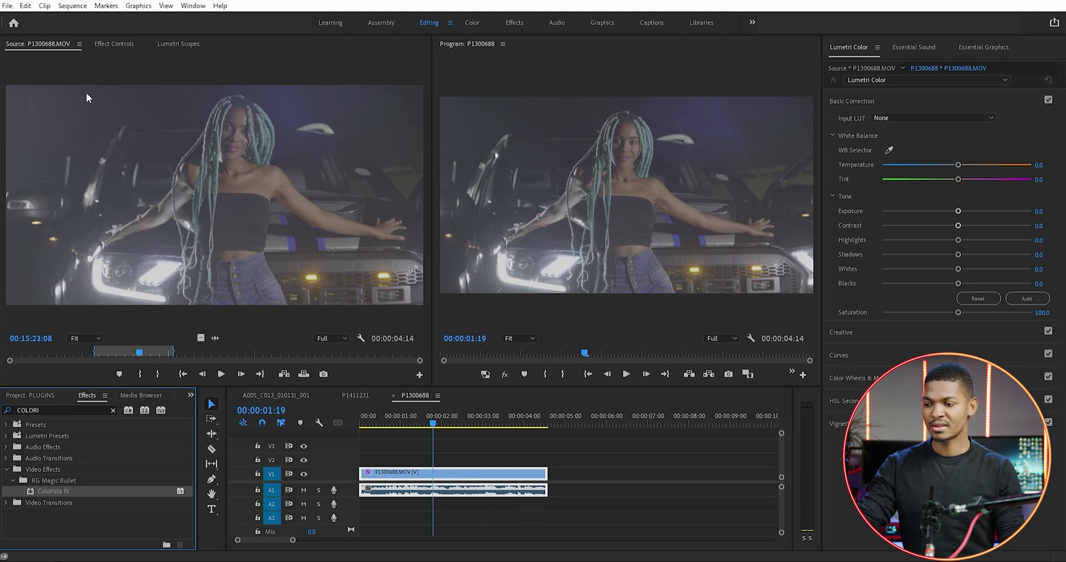
{"action": "left_click", "coordinate": [111, 45]}
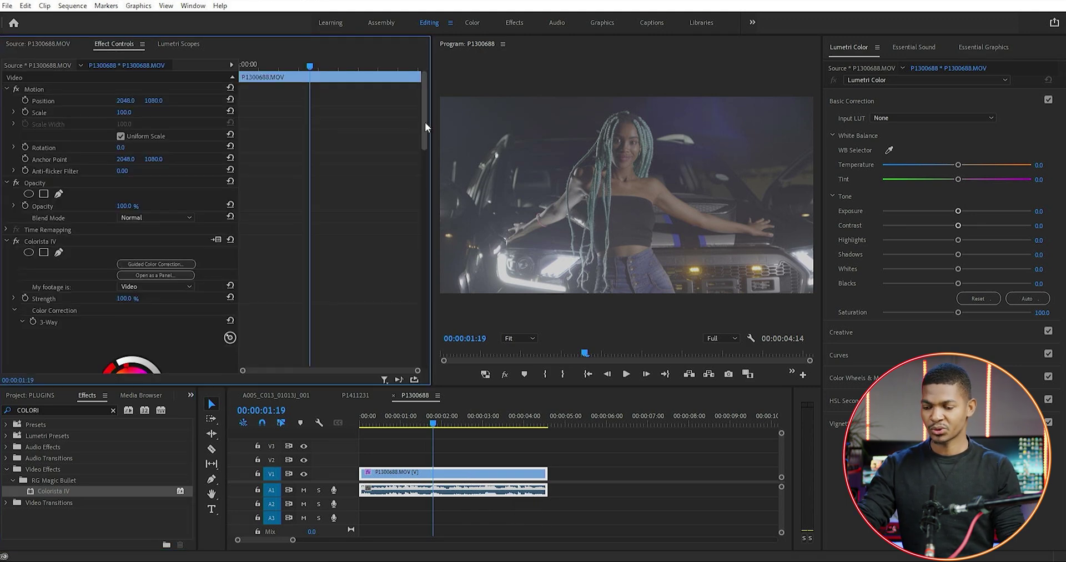
{"action": "left_click_drag", "start_coordinate": [425, 122], "coordinate": [425, 135]}
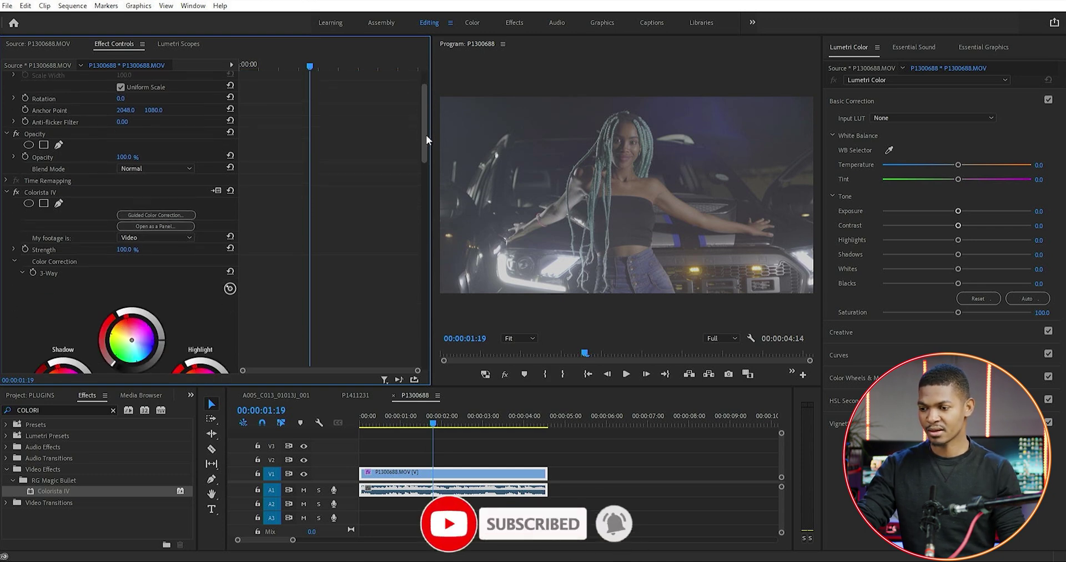
Start Colorista's guided correction with log colour space and slightly darker black levels
{"action": "left_click", "coordinate": [148, 216]}
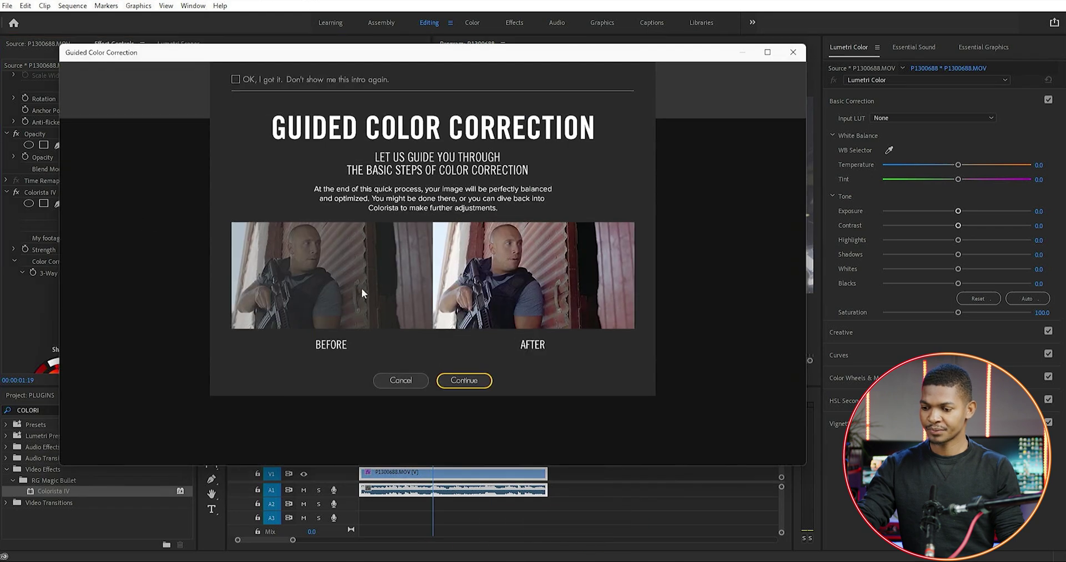
{"action": "left_click", "coordinate": [464, 379]}
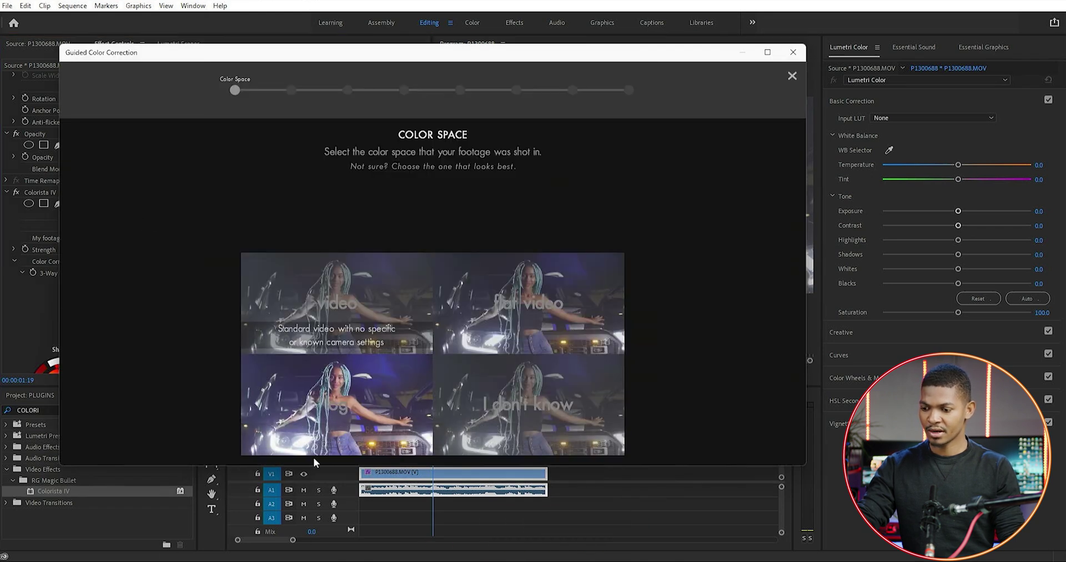
{"action": "left_click", "coordinate": [340, 404]}
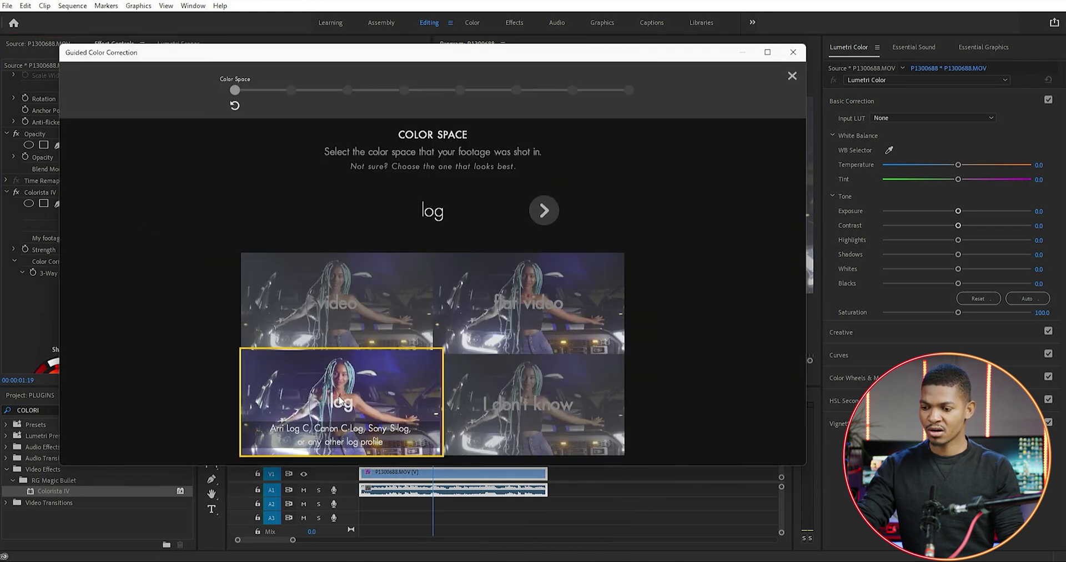
{"action": "left_click", "coordinate": [545, 209]}
{"action": "left_click_drag", "start_coordinate": [431, 211], "coordinate": [410, 211]}
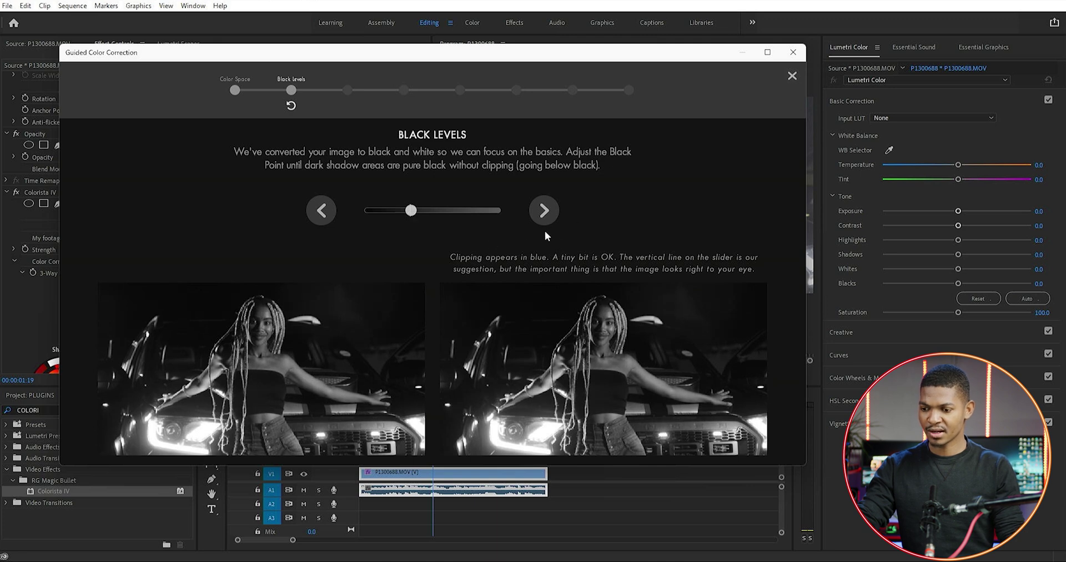
Adjust the white point, brighten midtones, ease contrast slightly and pass the saturation step
{"action": "left_click", "coordinate": [544, 215]}
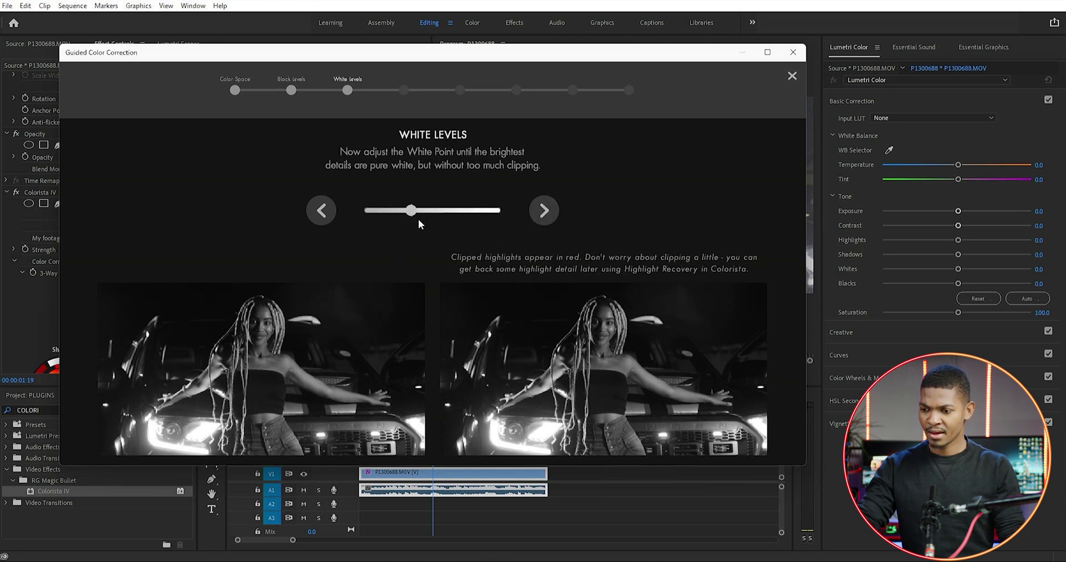
{"action": "left_click_drag", "start_coordinate": [411, 214], "coordinate": [411, 213]}
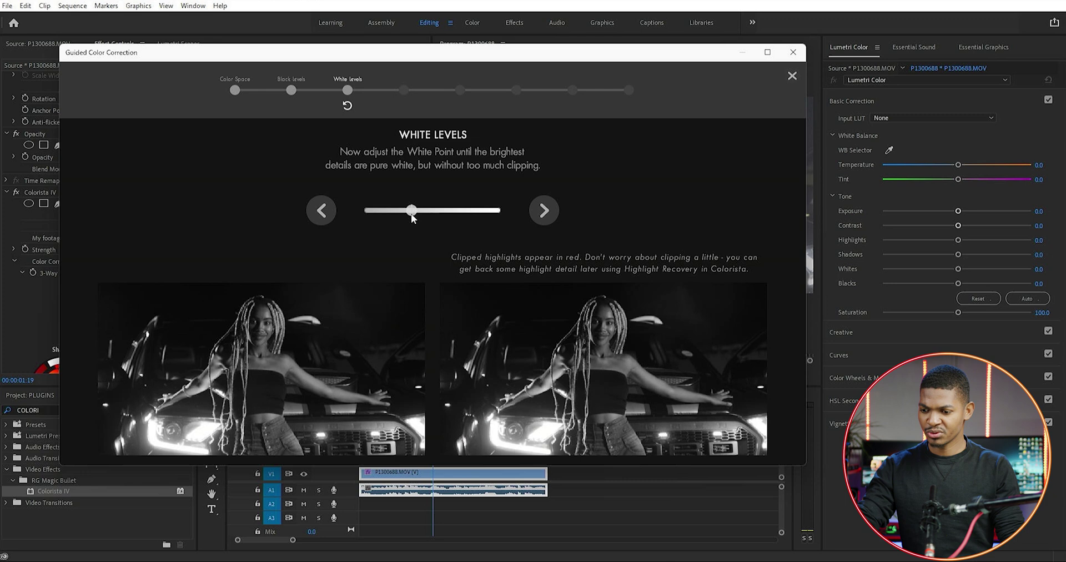
{"action": "left_click", "coordinate": [543, 210]}
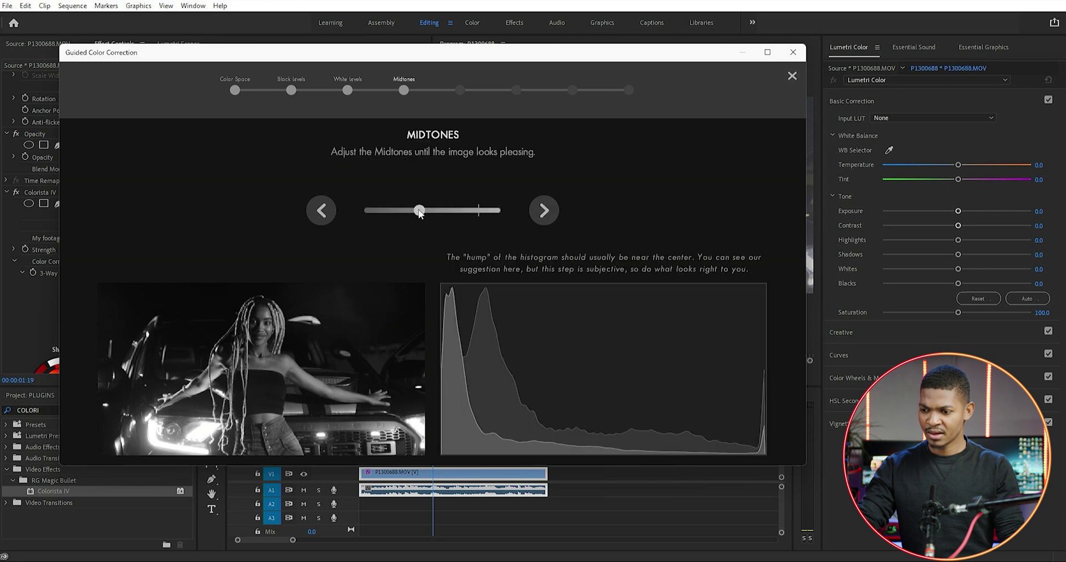
{"action": "left_click_drag", "start_coordinate": [420, 213], "coordinate": [480, 218]}
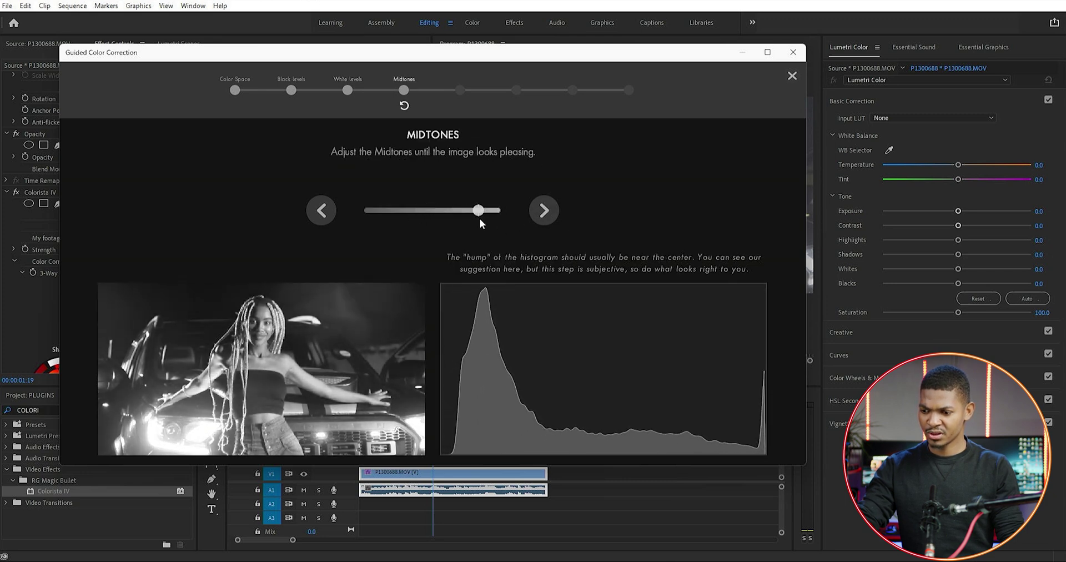
{"action": "left_click", "coordinate": [544, 211]}
{"action": "left_click_drag", "start_coordinate": [433, 211], "coordinate": [456, 212]}
{"action": "left_click", "coordinate": [544, 211]}
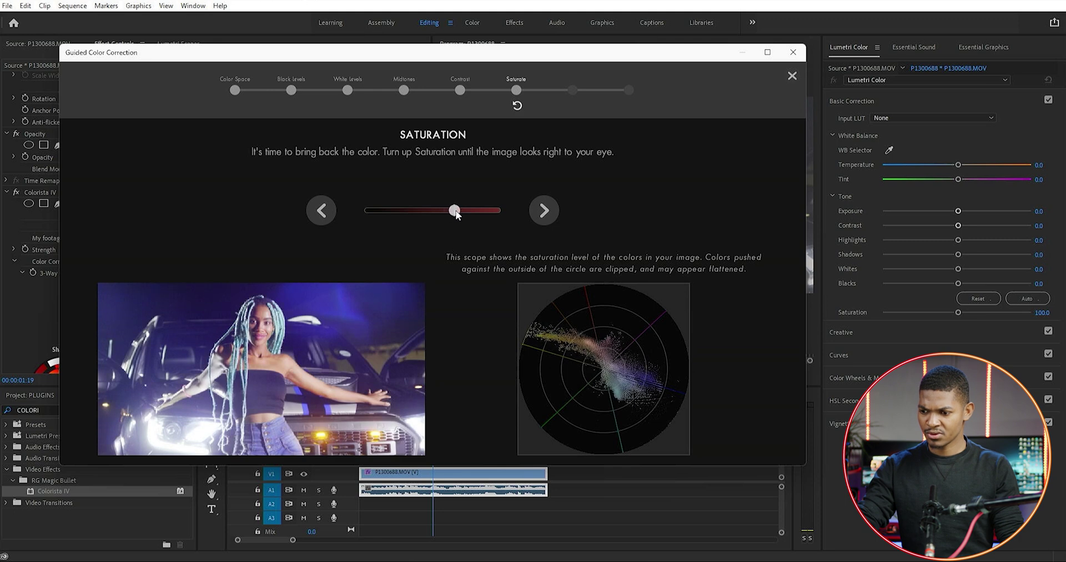
{"action": "left_click", "coordinate": [543, 211]}
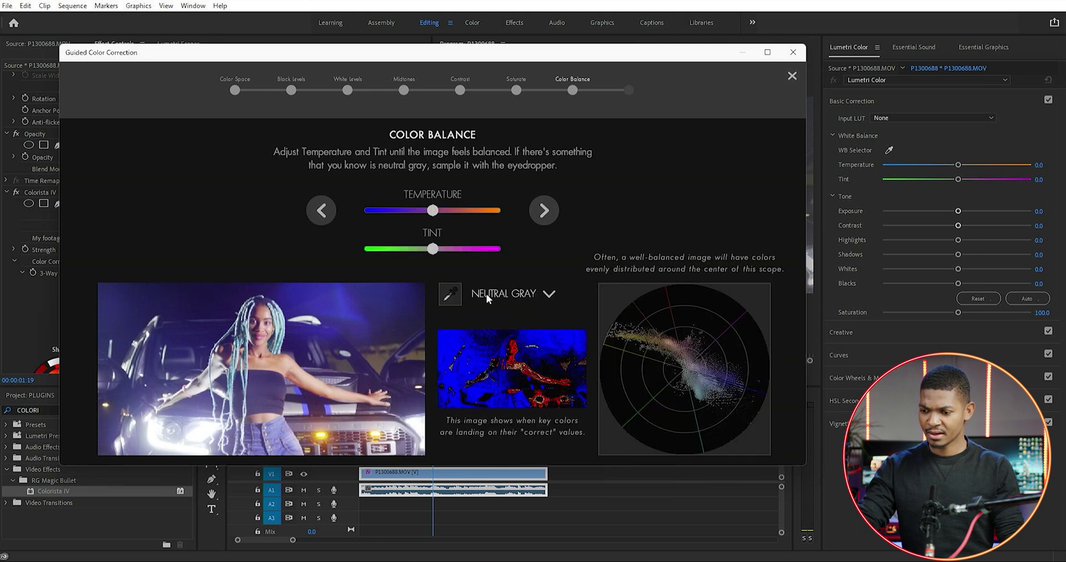
Balance colours with the Skin Tone reference sampled from her skin, then finish the guide
{"action": "left_click", "coordinate": [549, 295]}
{"action": "left_click", "coordinate": [513, 325]}
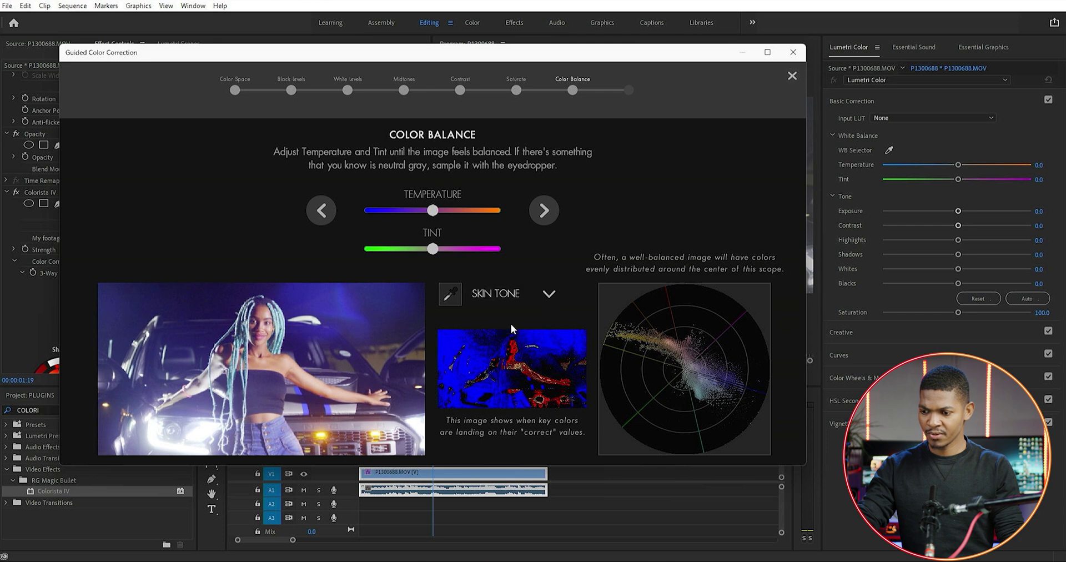
{"action": "left_click", "coordinate": [450, 294]}
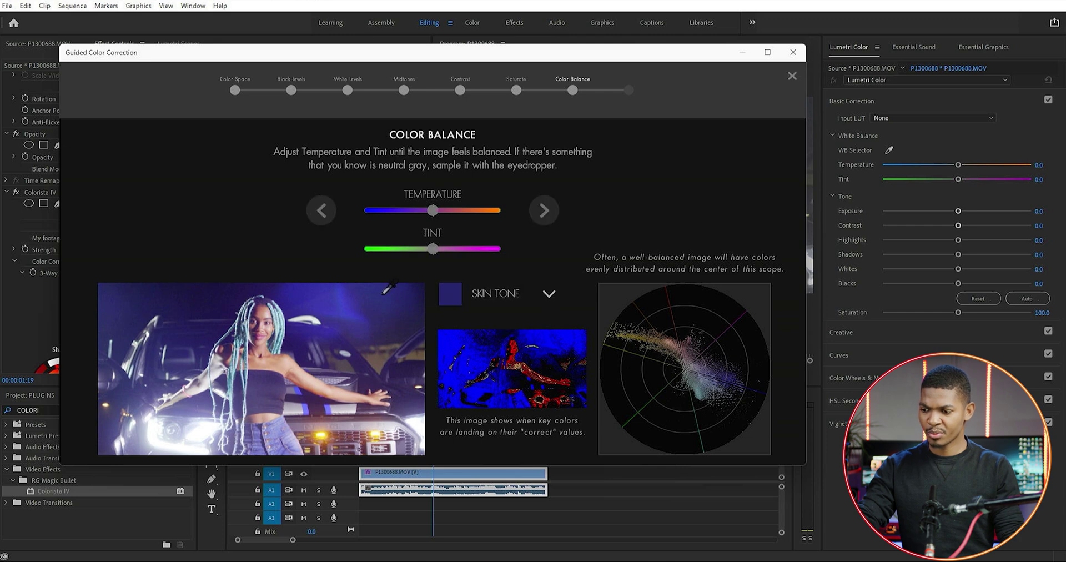
{"action": "left_click", "coordinate": [281, 365]}
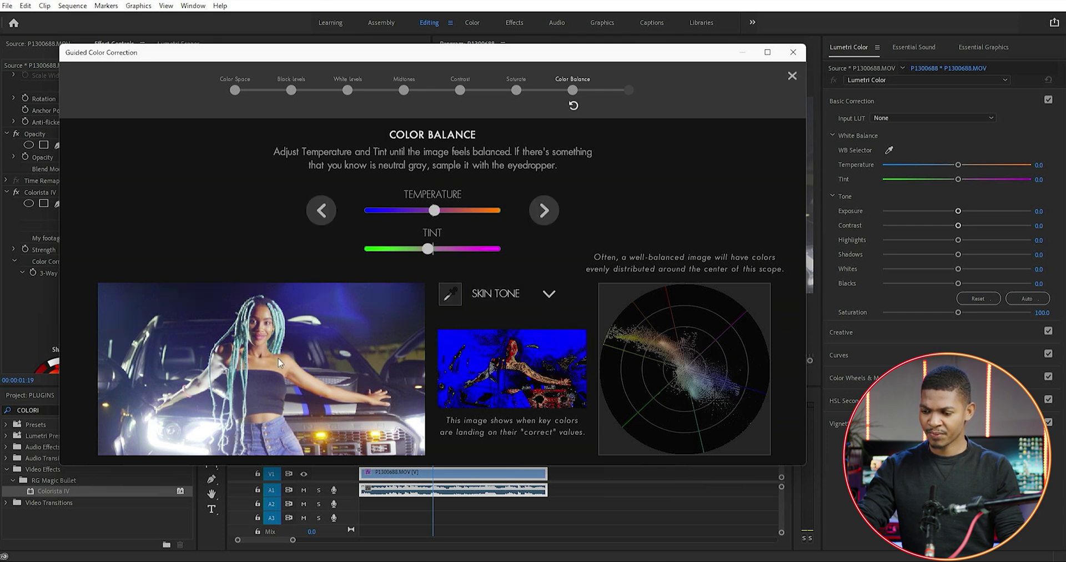
{"action": "left_click", "coordinate": [543, 211]}
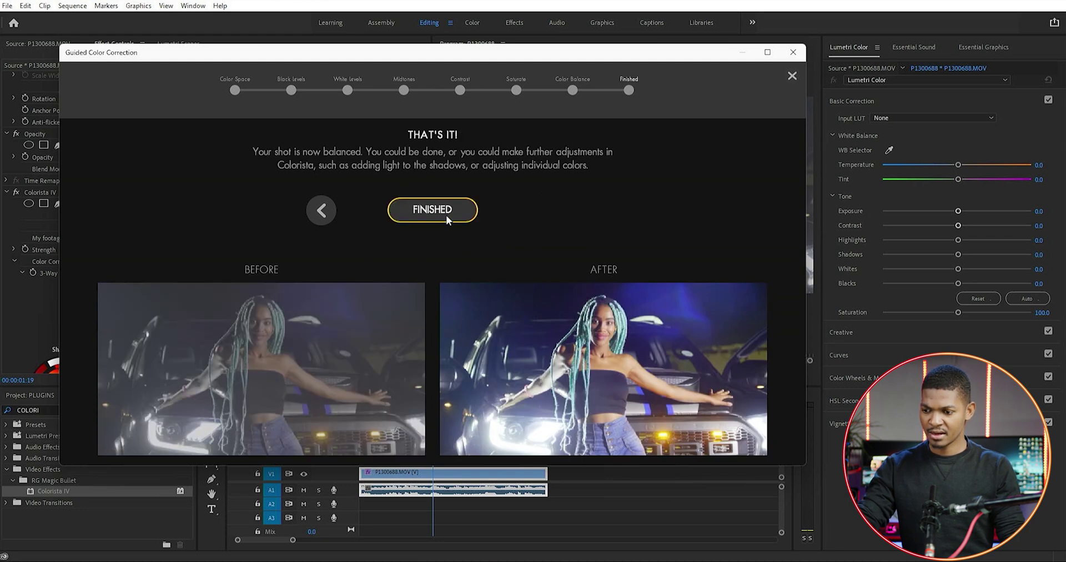
{"action": "left_click", "coordinate": [433, 210]}
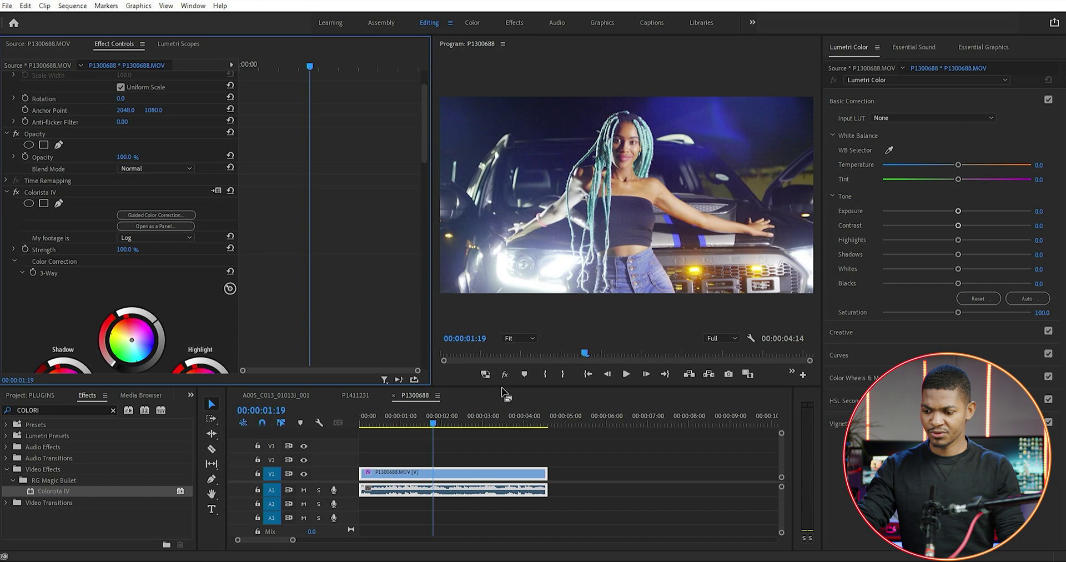
Play back the corrected clip from about two seconds, stopping near 00:00:03:07
{"action": "left_click", "coordinate": [448, 417]}
{"action": "key", "text": "space"}
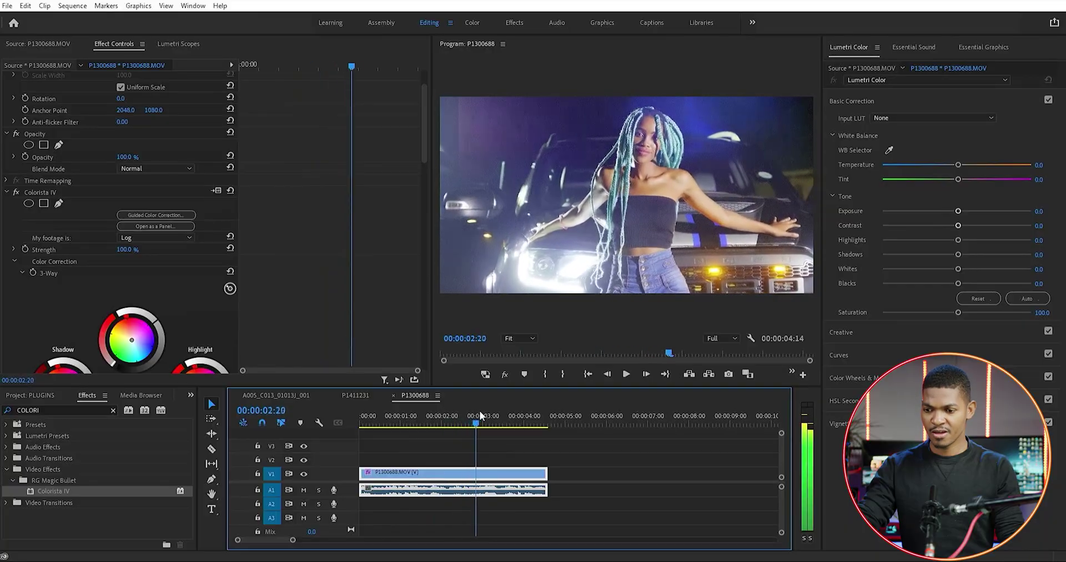
{"action": "left_click_drag", "start_coordinate": [494, 411], "coordinate": [497, 412]}
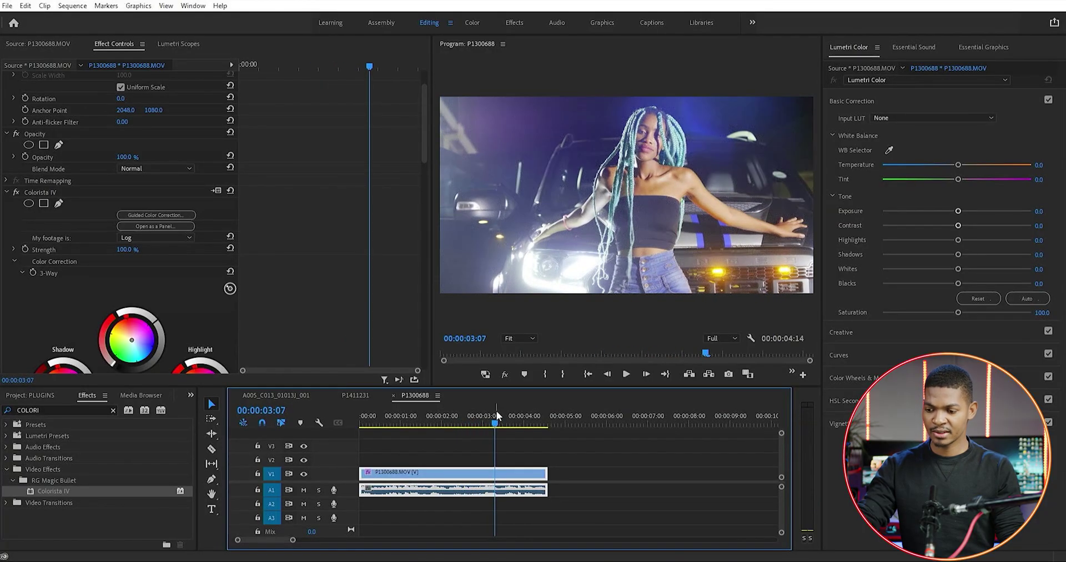
Search 'NEA', apply Neat Video Reduce noise to the V1 clip, and select it in Effect Controls
{"action": "left_click", "coordinate": [85, 410]}
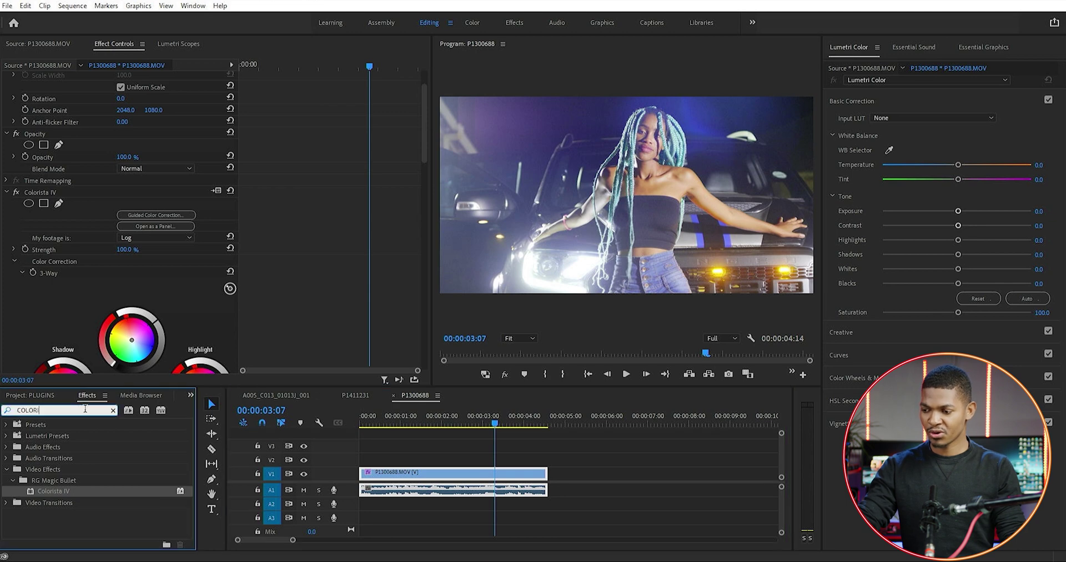
{"action": "key", "text": "BackSpace"}
{"action": "key", "text": "BackSpace"}
{"action": "key", "text": "BackSpace"}
{"action": "key", "text": "BackSpace"}
{"action": "key", "text": "BackSpace"}
{"action": "key", "text": "BackSpace"}
{"action": "type", "text": "NE"}
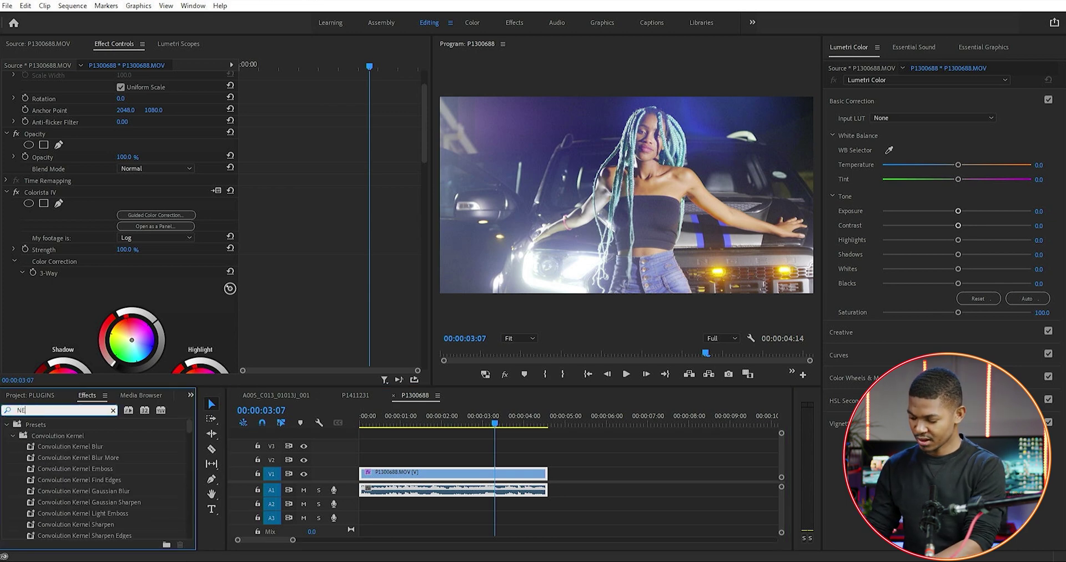
{"action": "type", "text": "AT"}
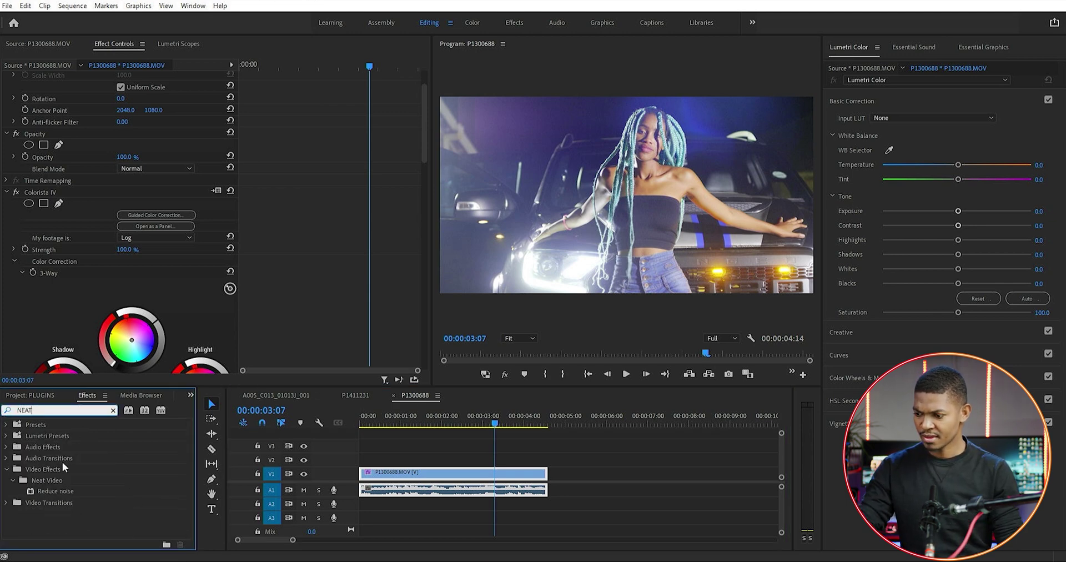
{"action": "left_click_drag", "start_coordinate": [49, 496], "coordinate": [385, 477]}
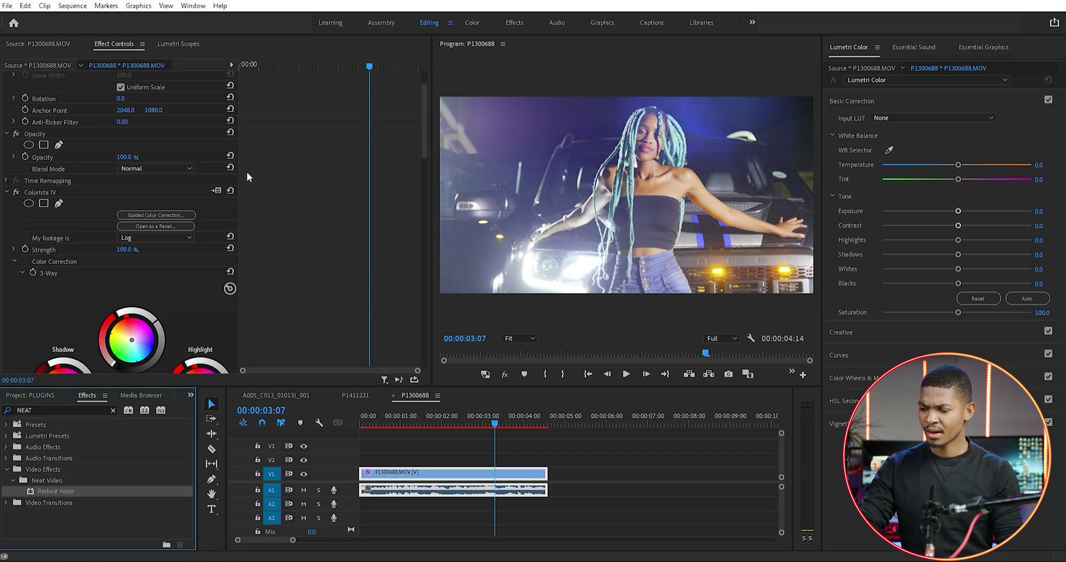
{"action": "left_click_drag", "start_coordinate": [424, 142], "coordinate": [418, 359]}
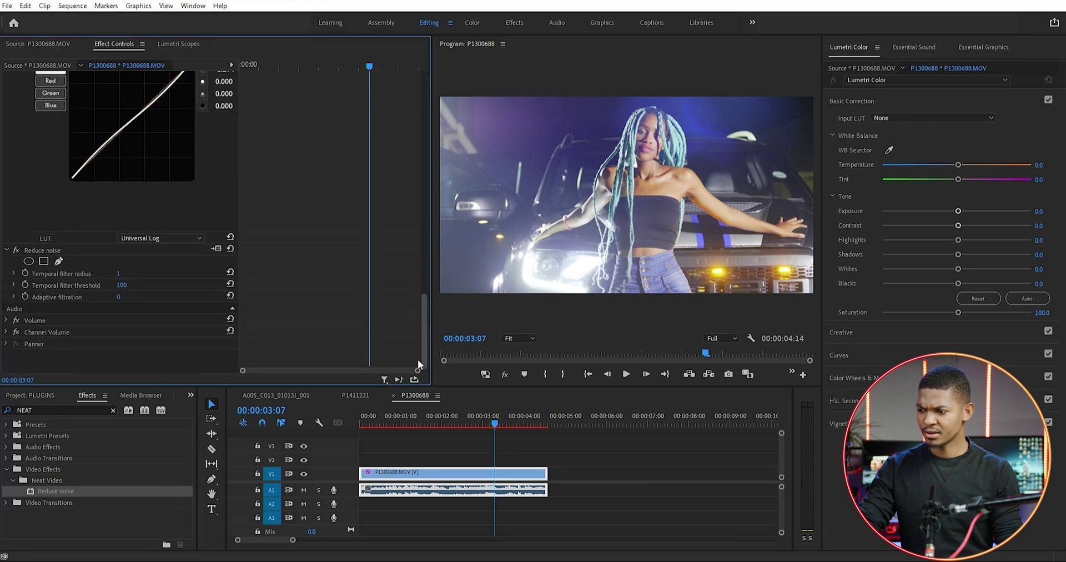
{"action": "left_click", "coordinate": [43, 252]}
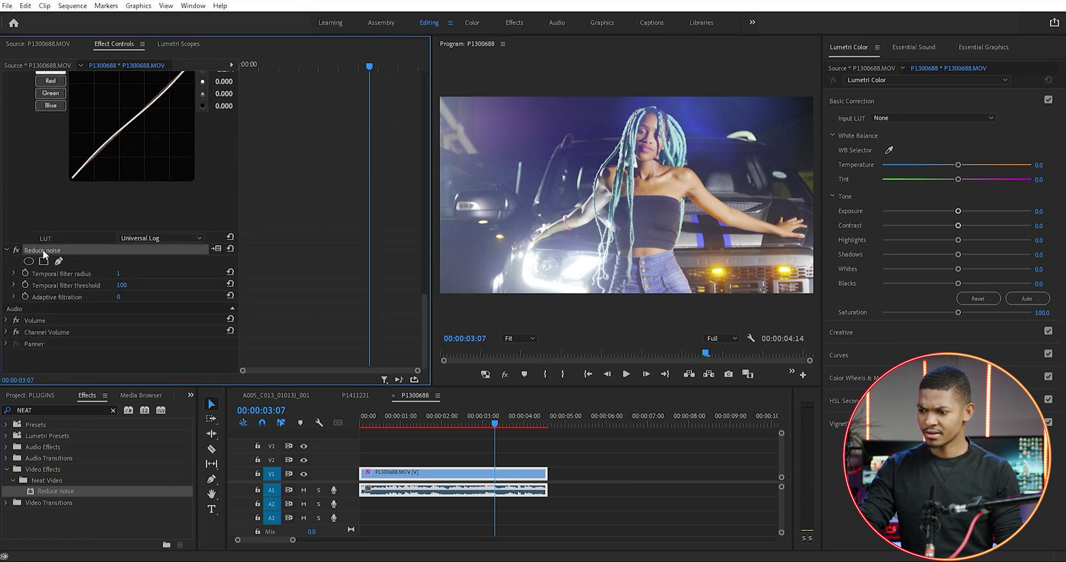
Open Reduce noise setup and build an Auto Profile noise profile at 92% quality
{"action": "left_click", "coordinate": [217, 249]}
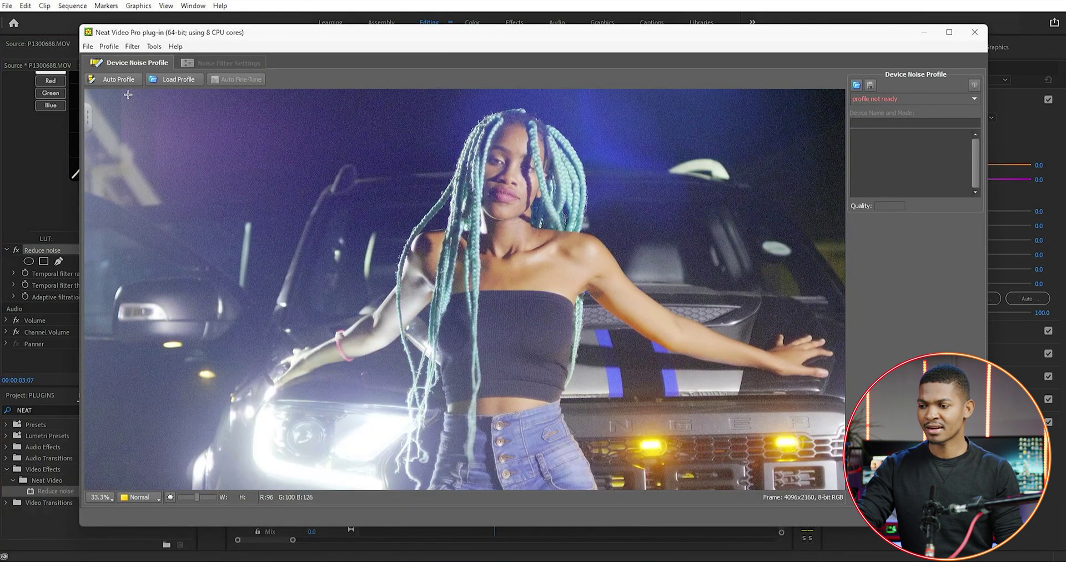
{"action": "left_click", "coordinate": [118, 81]}
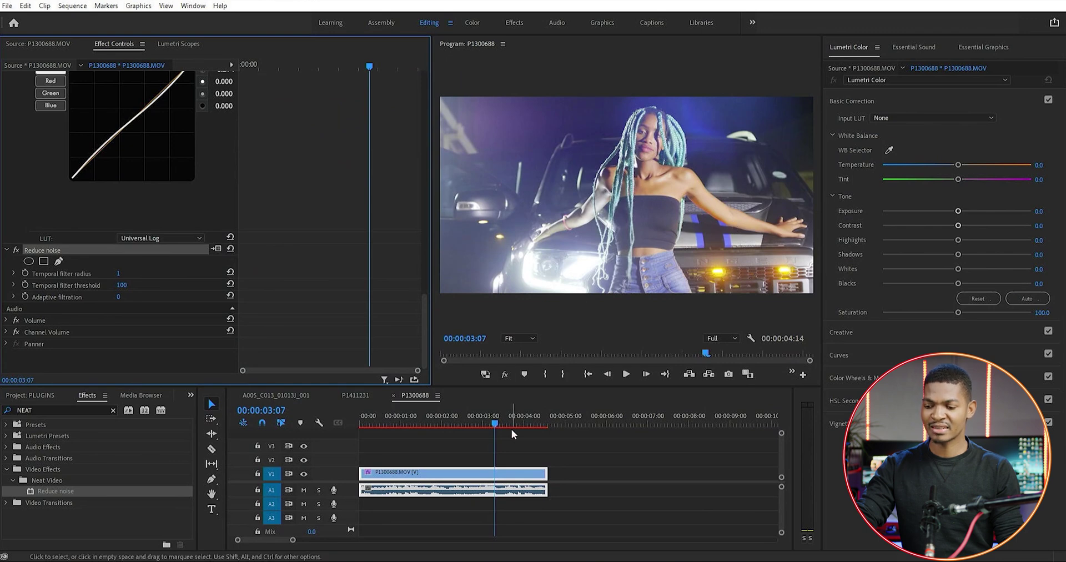
Step the playhead back to 00:00:03:04, then to 00:00:03:00
{"action": "left_click", "coordinate": [490, 415]}
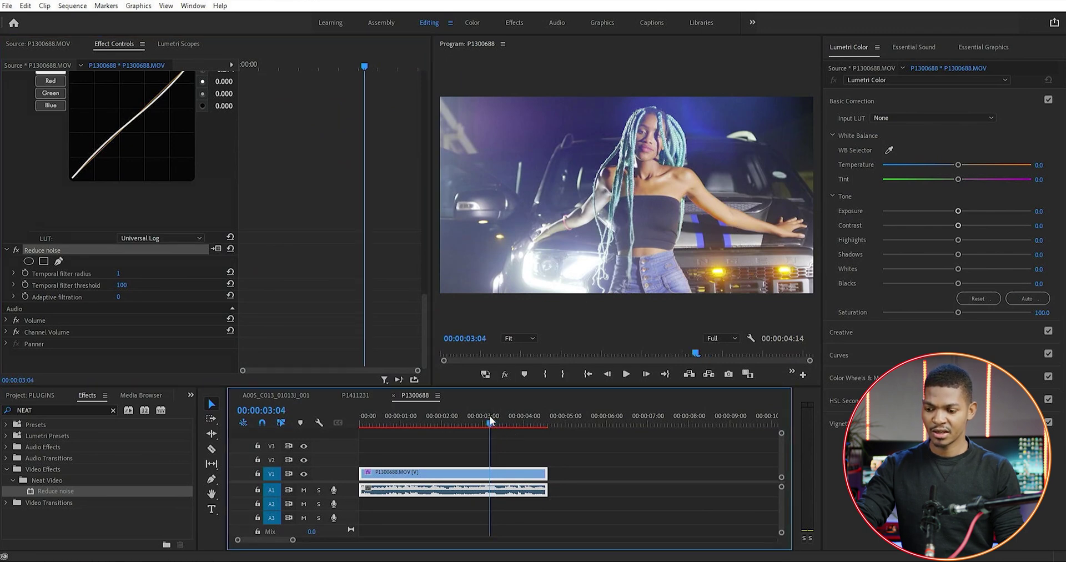
{"action": "left_click", "coordinate": [483, 416]}
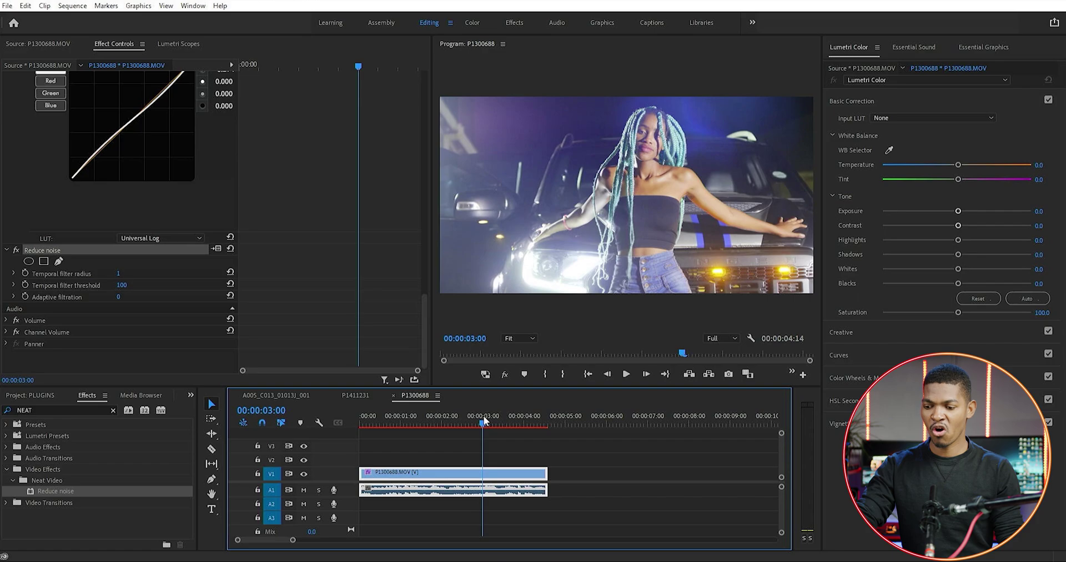